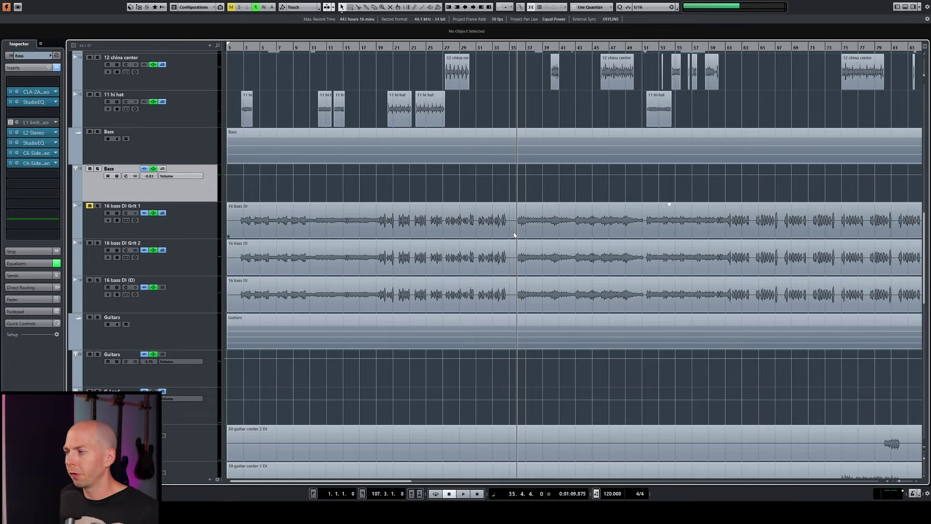
Step: Audition the bass parts by playing from bar 12 and then from bar 22
left_click(373, 48)
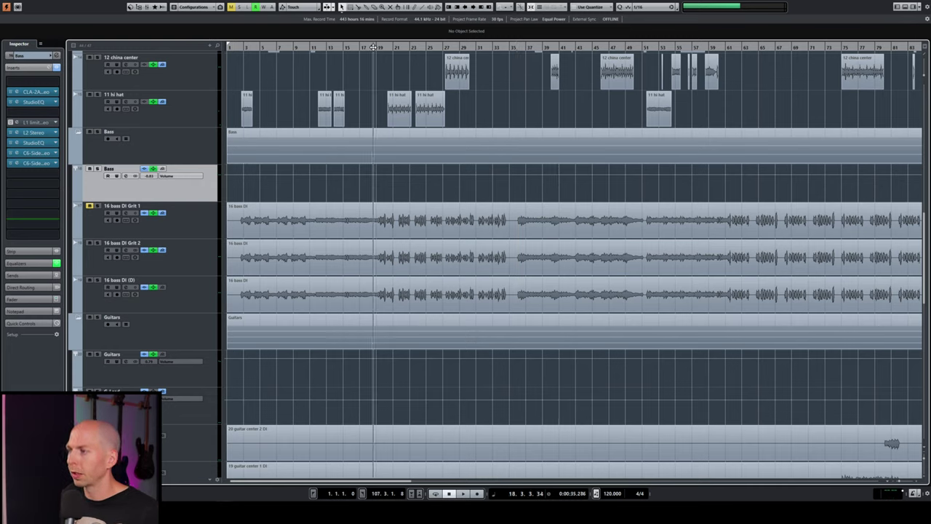
left_click(326, 48)
key("space")
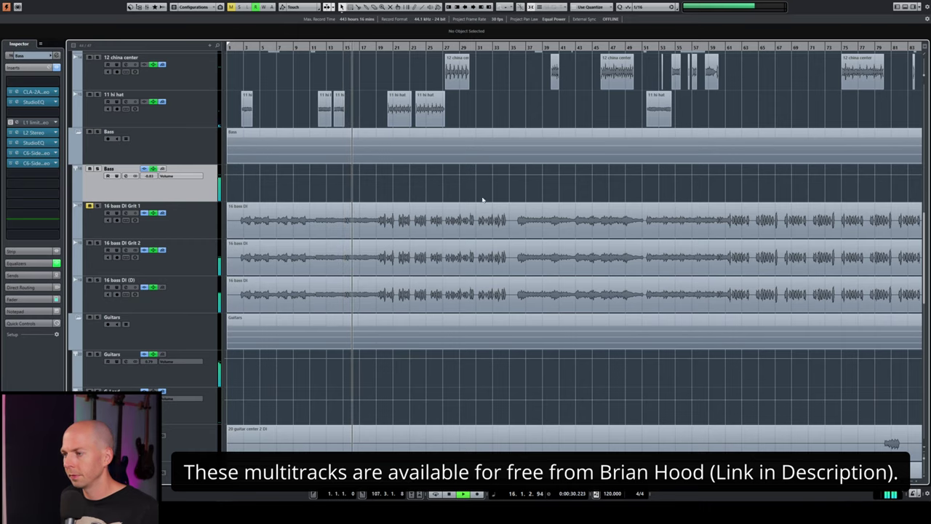
left_click(404, 47)
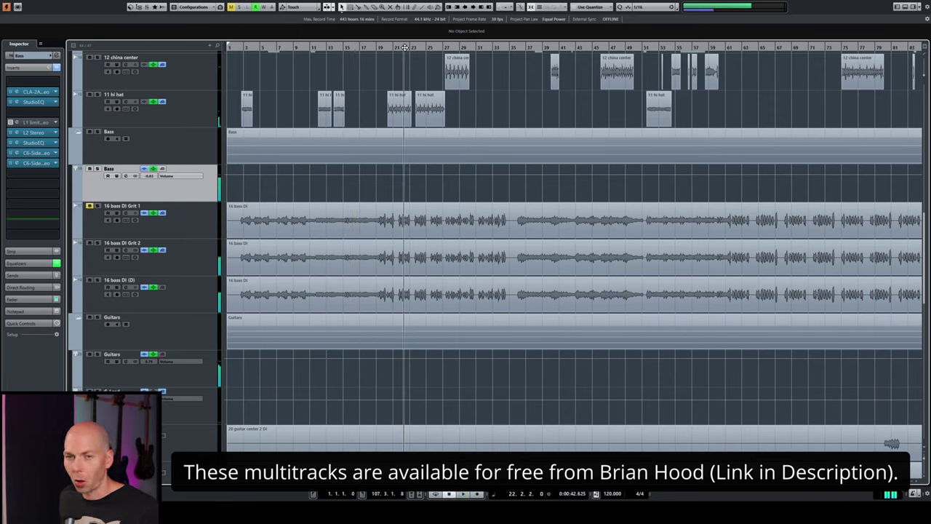
key("space")
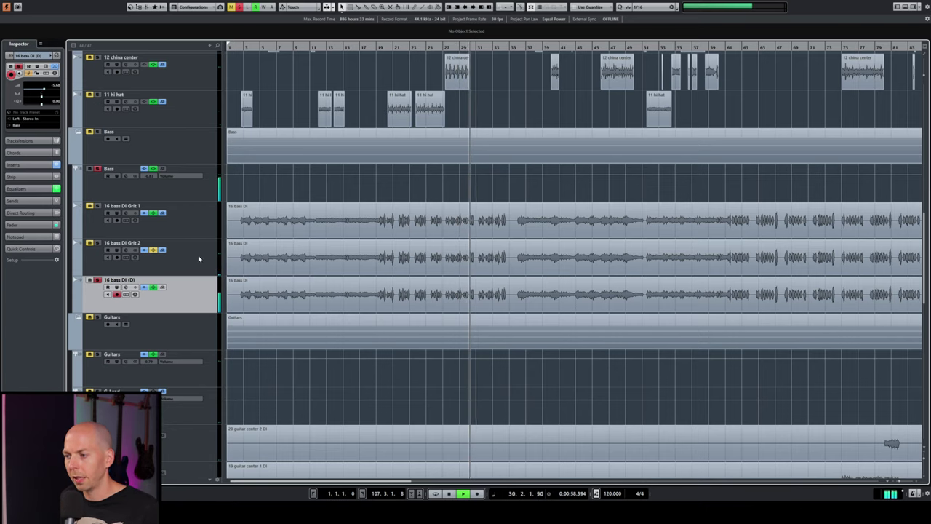
Step: Select the 16 bass DI Grit 2 track and replay it from bar 14
left_click(210, 266)
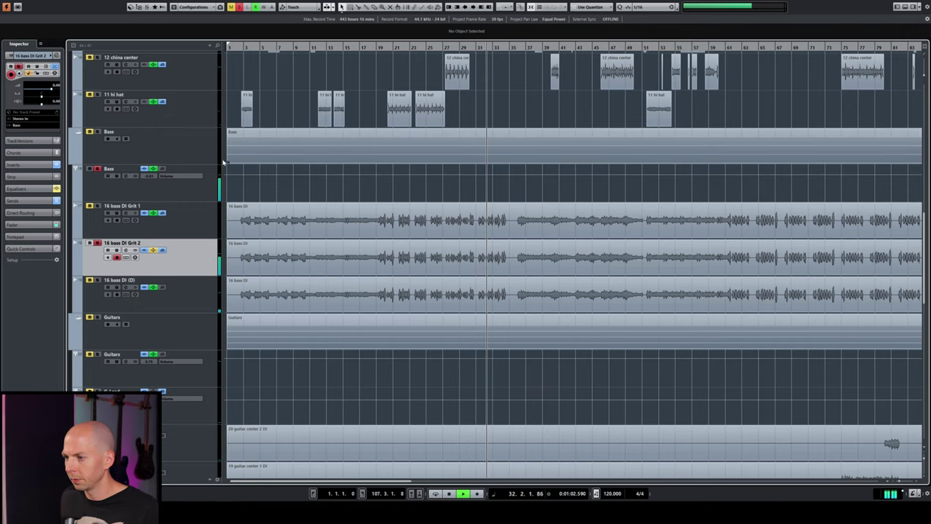
key("space")
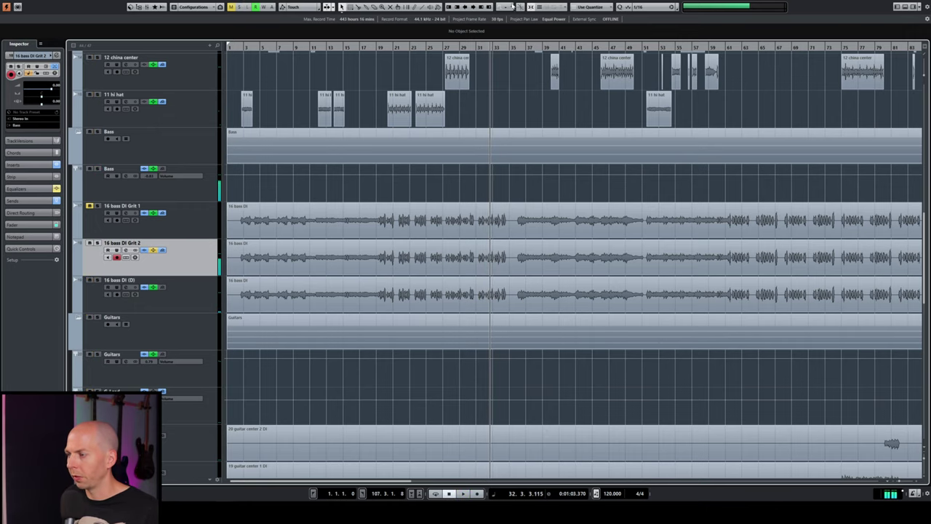
left_click(337, 48)
key("space")
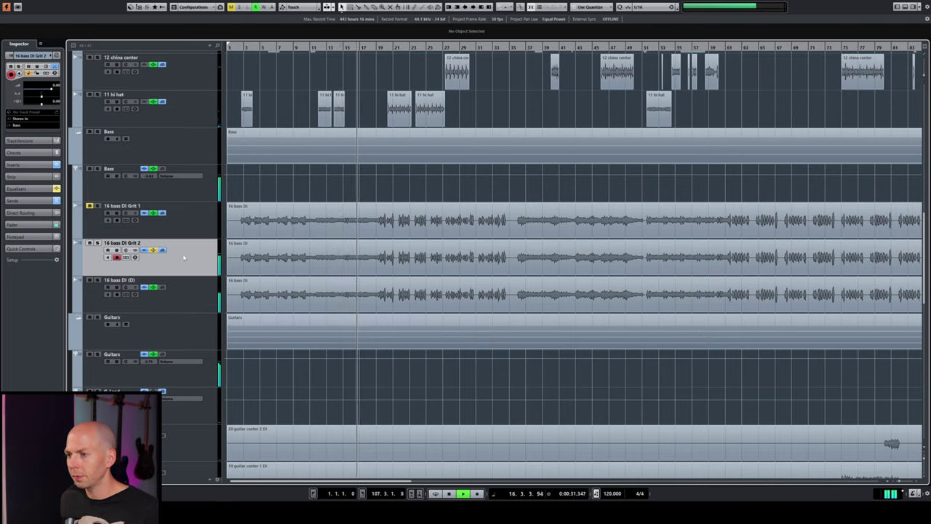
key("space")
Step: Add StudioEQ as a new insert on the 16 bass DI Grit 2 track
left_click(29, 164)
left_click(29, 181)
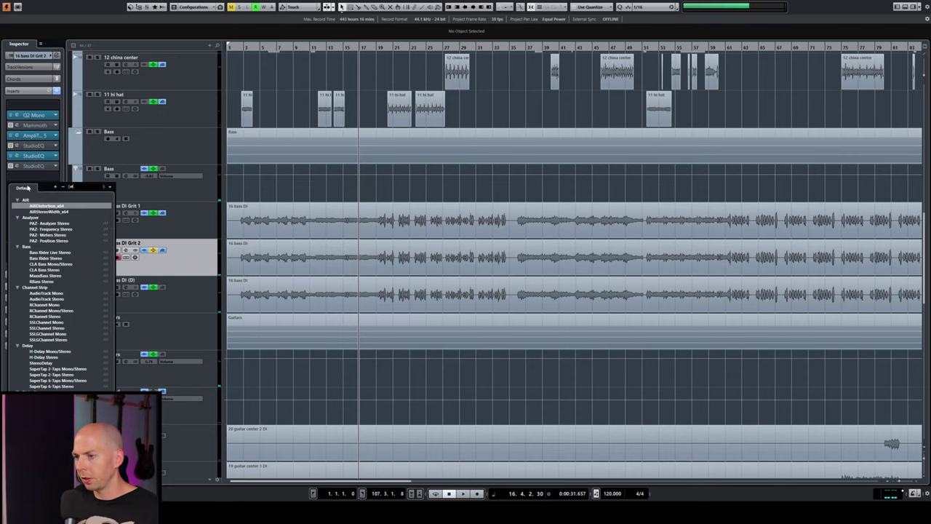
left_click(38, 206)
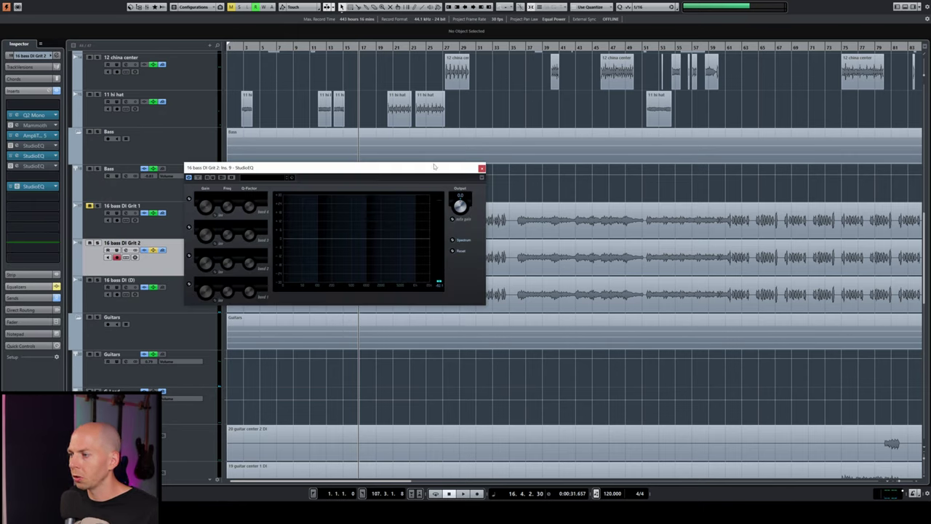
Step: Position the StudioEQ window over the bass tracks and try moving a band point
left_click_drag(435, 167, 746, 180)
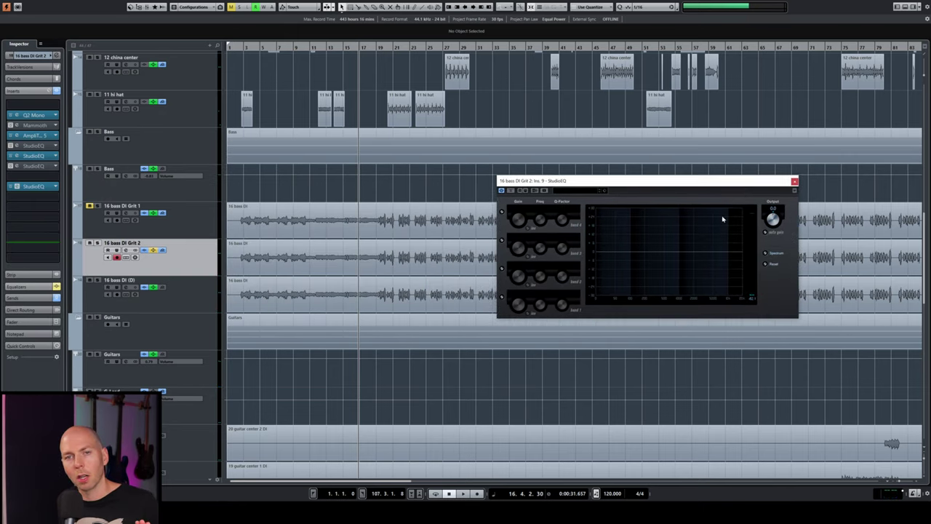
mouse_move(670, 256)
left_mouse_down()
mouse_move(727, 230)
mouse_move(661, 235)
mouse_move(668, 254)
left_mouse_up()
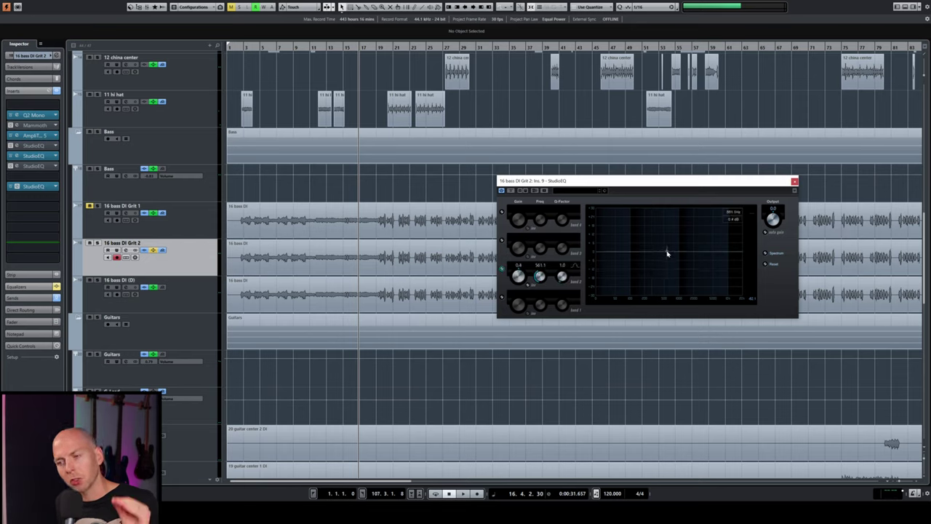
left_click_drag(668, 254, 668, 245)
left_click_drag(627, 181, 560, 199)
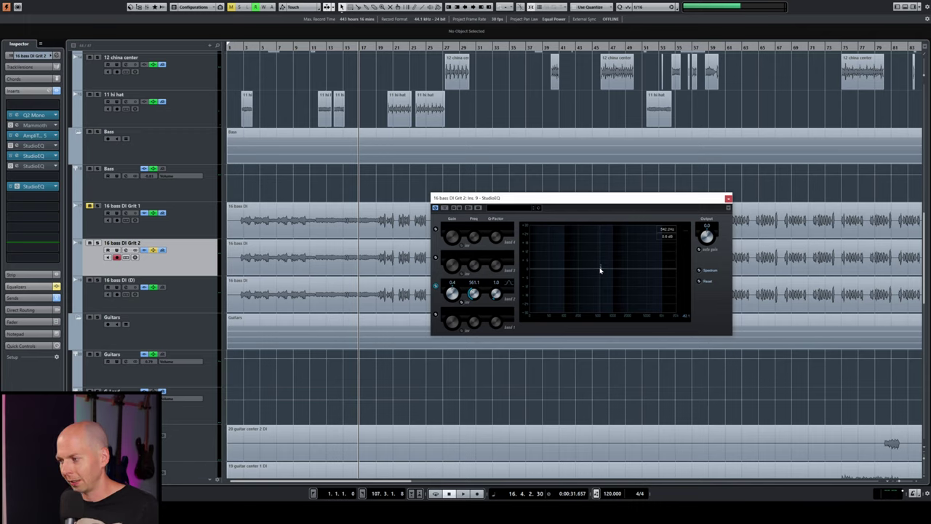
Step: During playback, raise band 2 into a narrow boost and sweep it from about 1 kHz to 1.9 kHz
key("space")
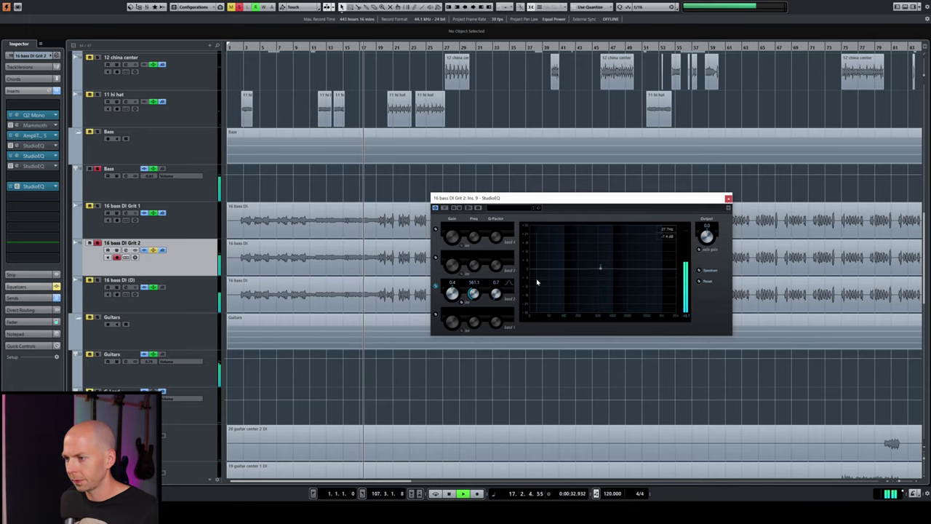
left_click_drag(598, 272, 615, 243)
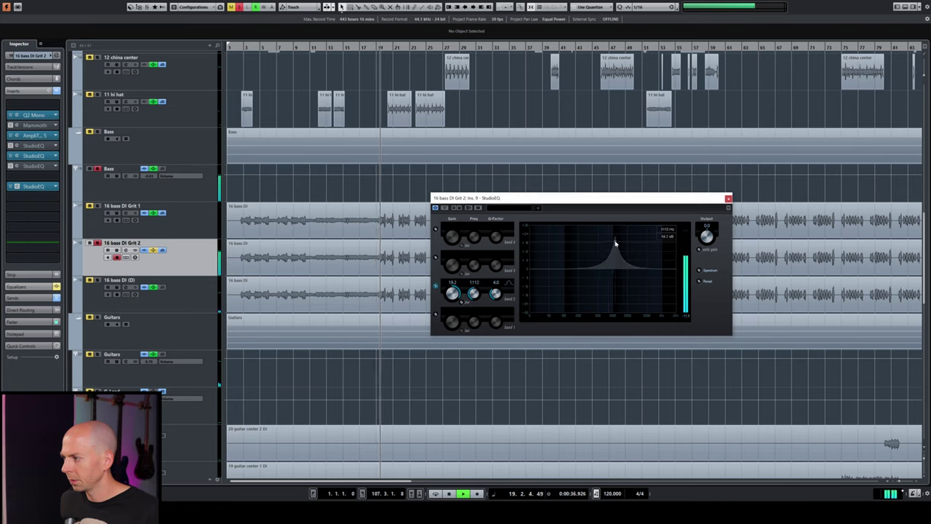
left_click_drag(615, 243, 616, 238)
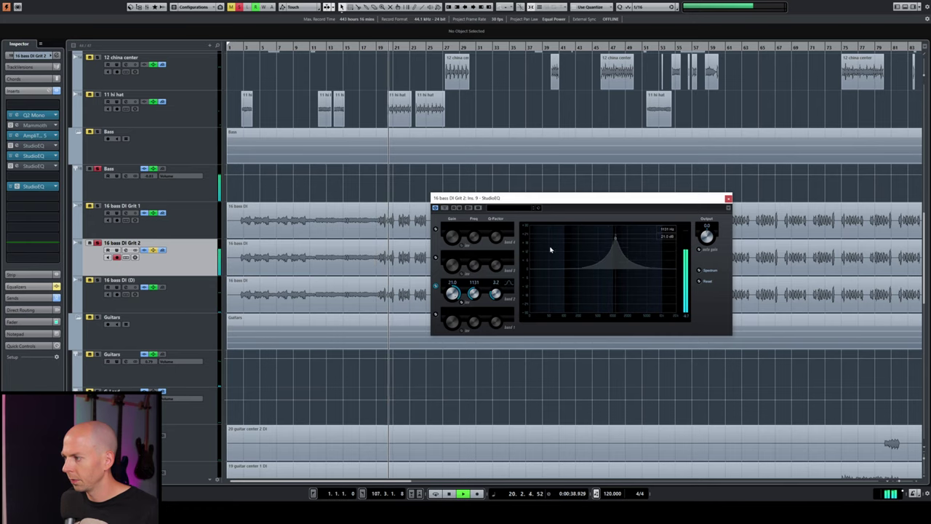
scroll(615, 243, "up", 2)
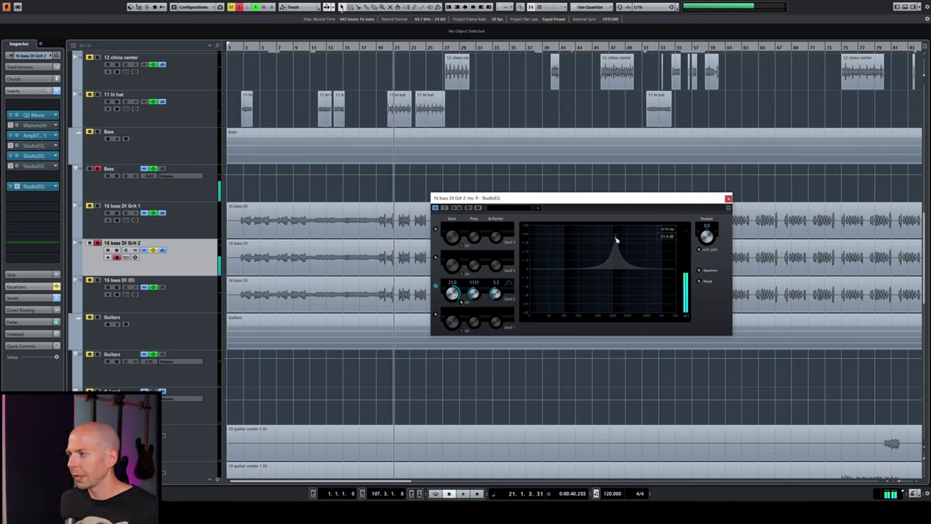
left_click_drag(616, 240, 613, 241)
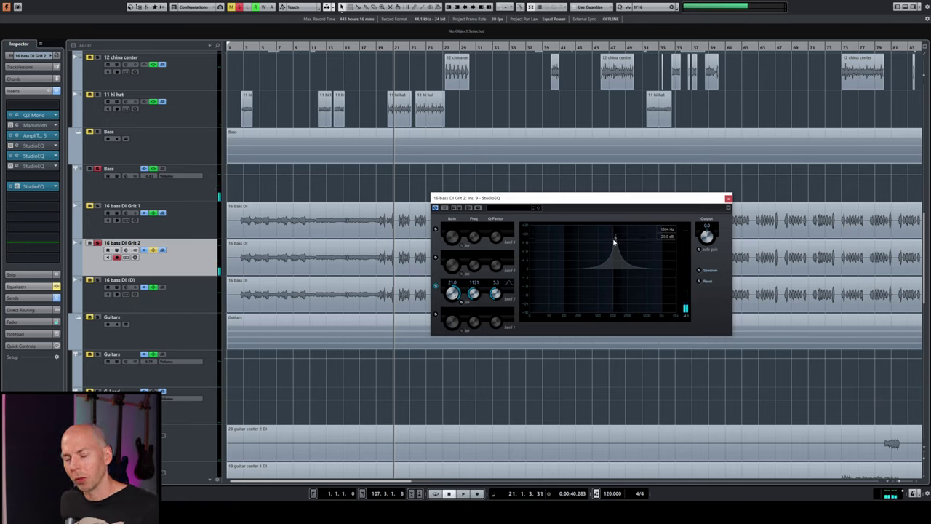
left_click_drag(616, 241, 615, 242)
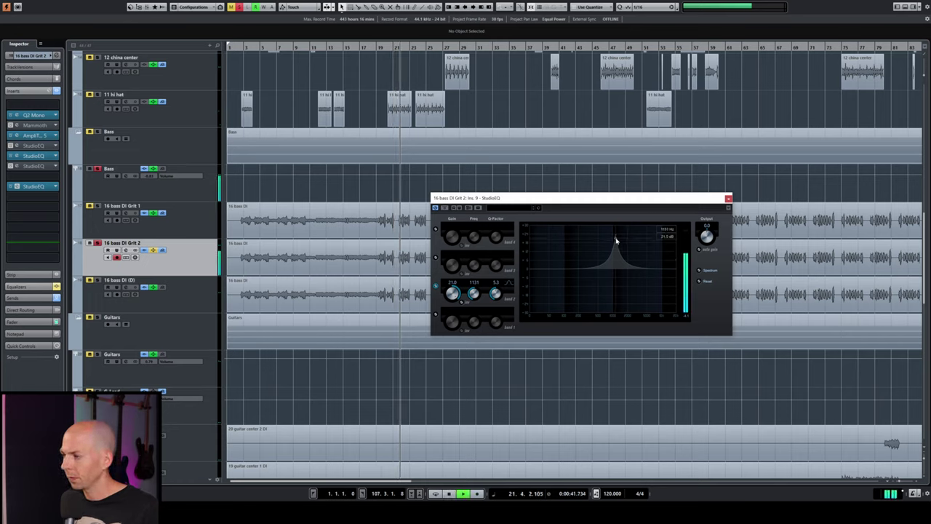
mouse_move(615, 240)
left_mouse_down()
mouse_move(631, 238)
mouse_move(624, 234)
left_mouse_up()
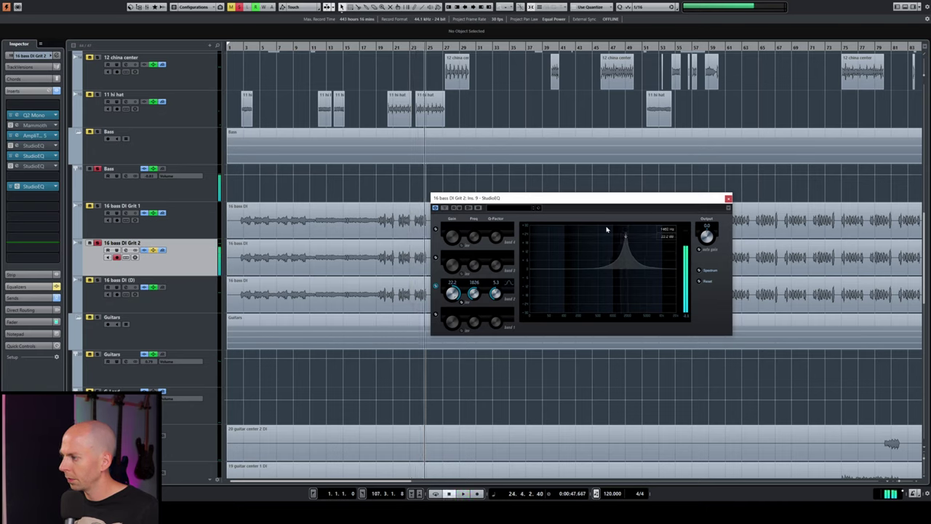
Step: Sweep the boost up to 5270 Hz and back, then make it a -10.8 dB cut at 2241 Hz
left_click(303, 46)
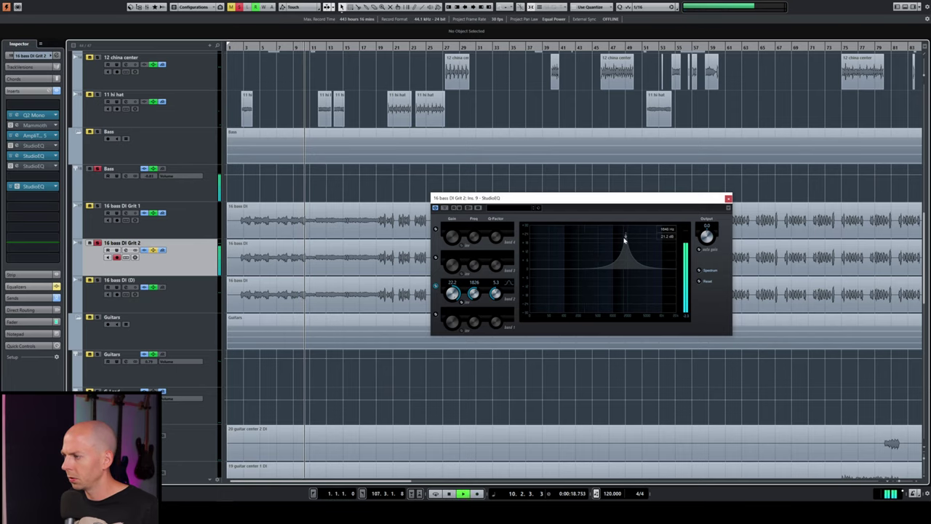
left_click_drag(625, 238, 638, 236)
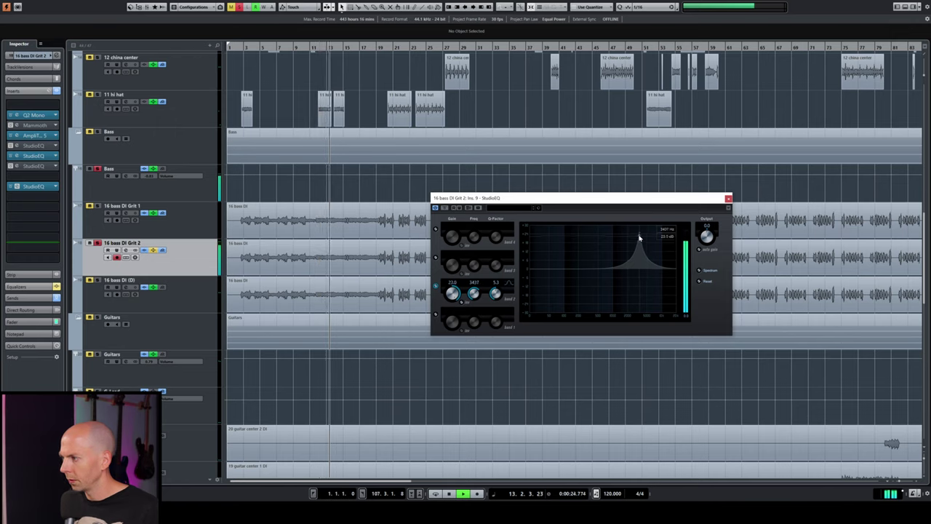
key("space")
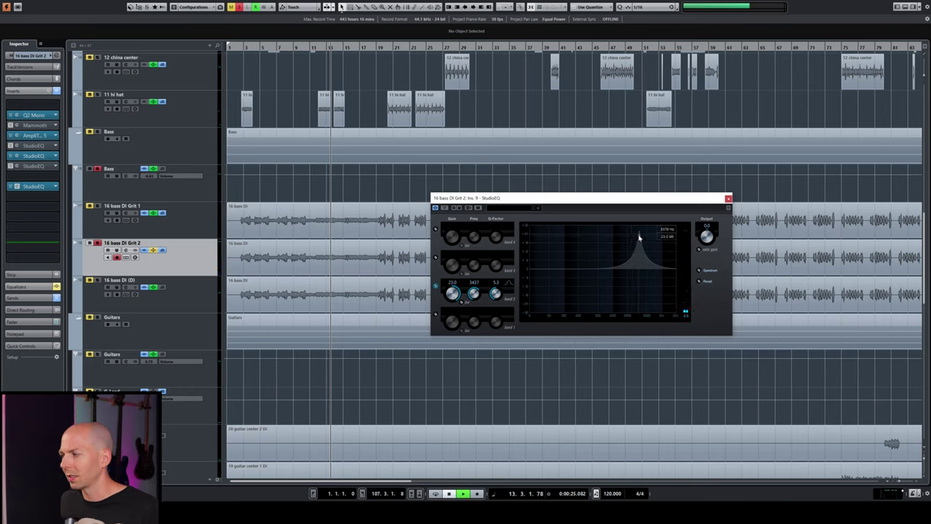
key("space")
left_click_drag(638, 238, 658, 233)
key("space")
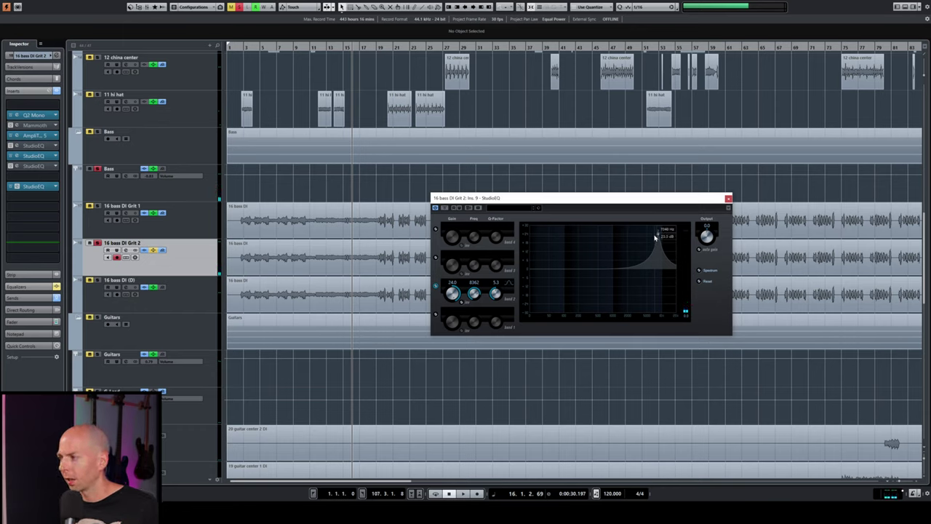
left_click_drag(659, 238, 629, 233)
key("space")
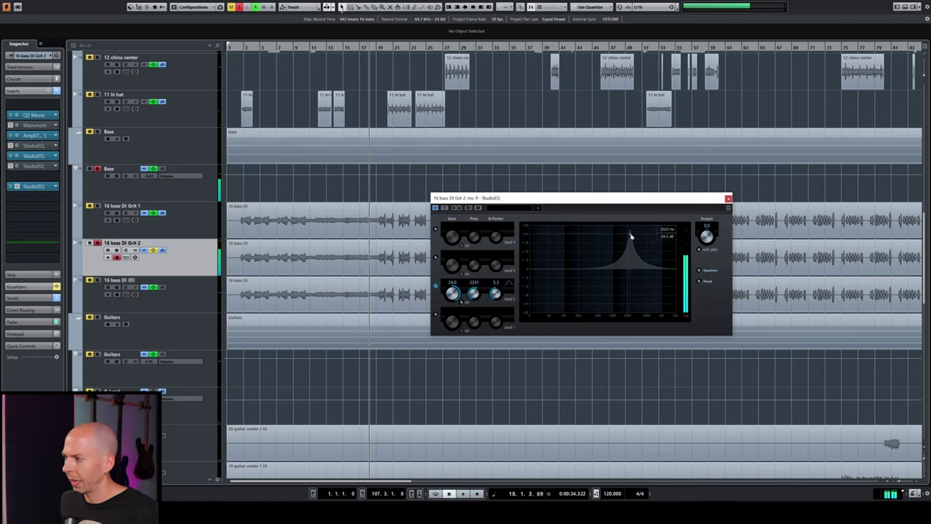
left_click_drag(630, 235, 634, 285)
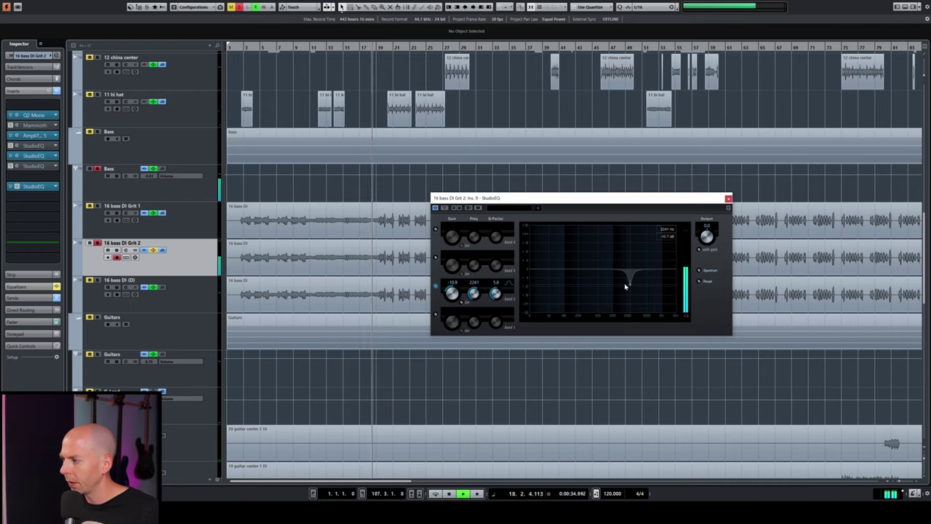
Step: Roll off the highs at -23.7 dB near 9921 Hz and add a narrow 14.2 dB boost at 426.8 Hz
left_click_drag(670, 270, 658, 295)
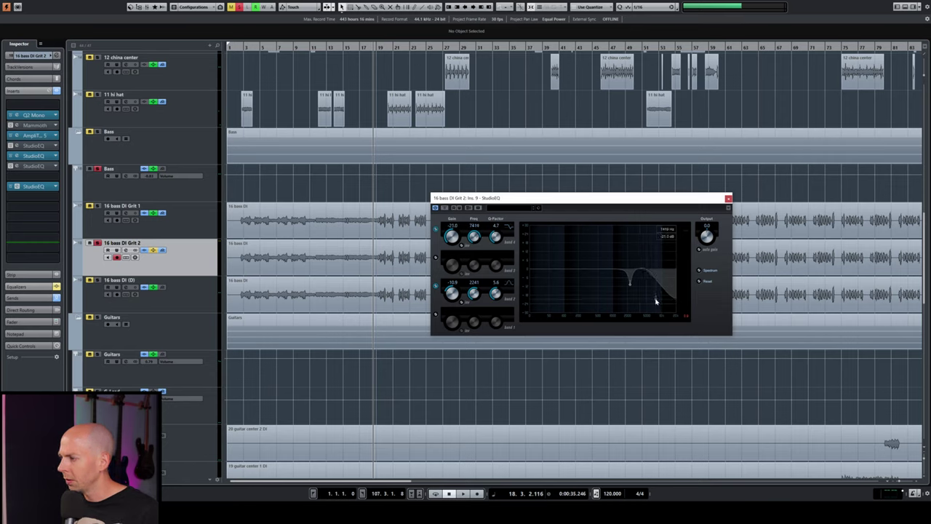
left_click_drag(653, 300, 652, 302)
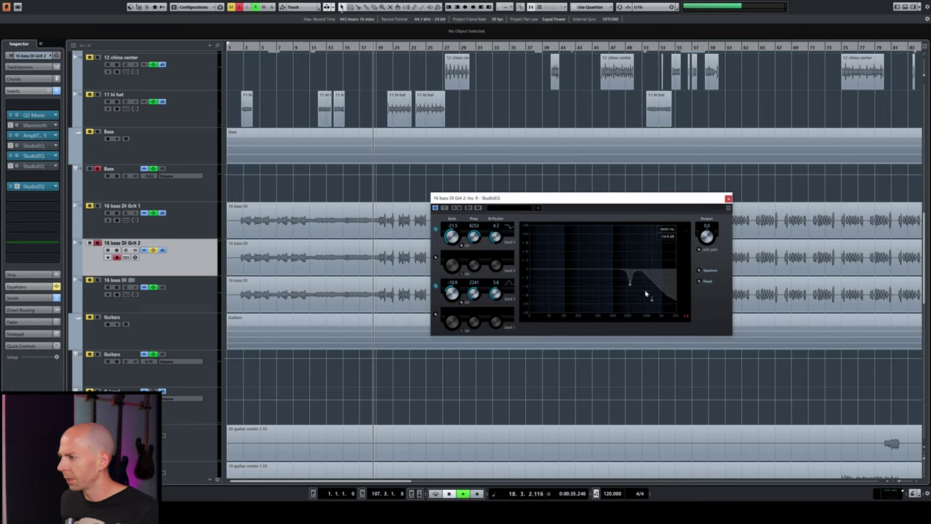
mouse_move(645, 294)
left_mouse_down()
mouse_move(670, 304)
mouse_move(659, 284)
left_mouse_up()
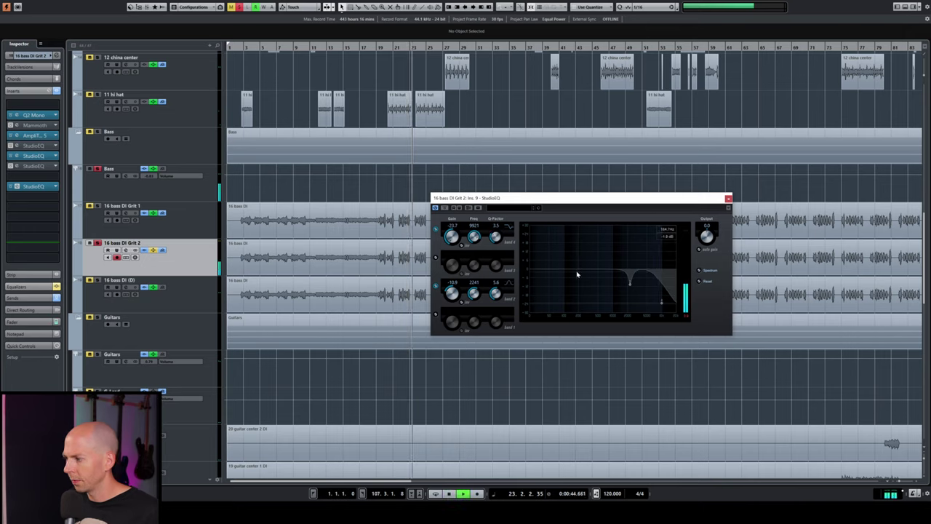
left_click_drag(618, 271, 595, 251)
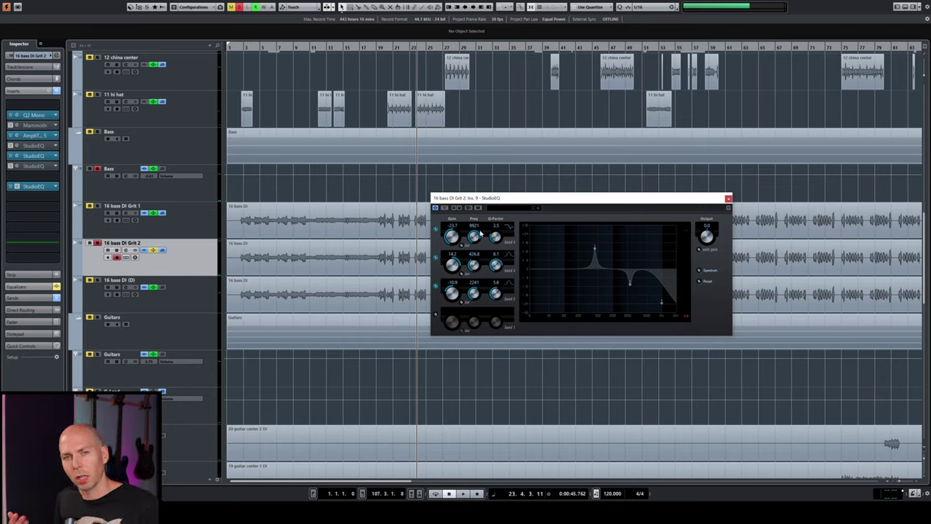
Step: During playback, sweep a tall narrow boost across the upper mids to find the harsh tone
key("space")
left_click_drag(594, 251, 642, 245)
key("space")
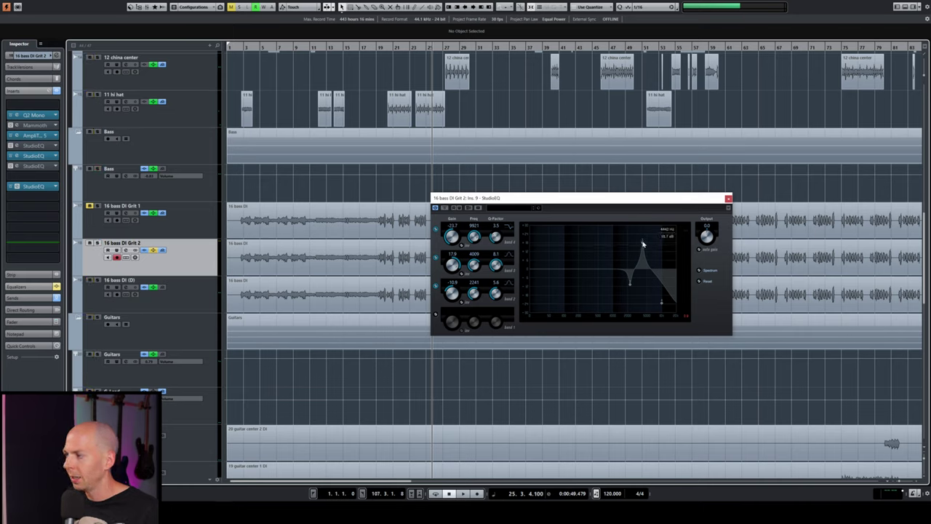
left_click_drag(643, 243, 589, 258)
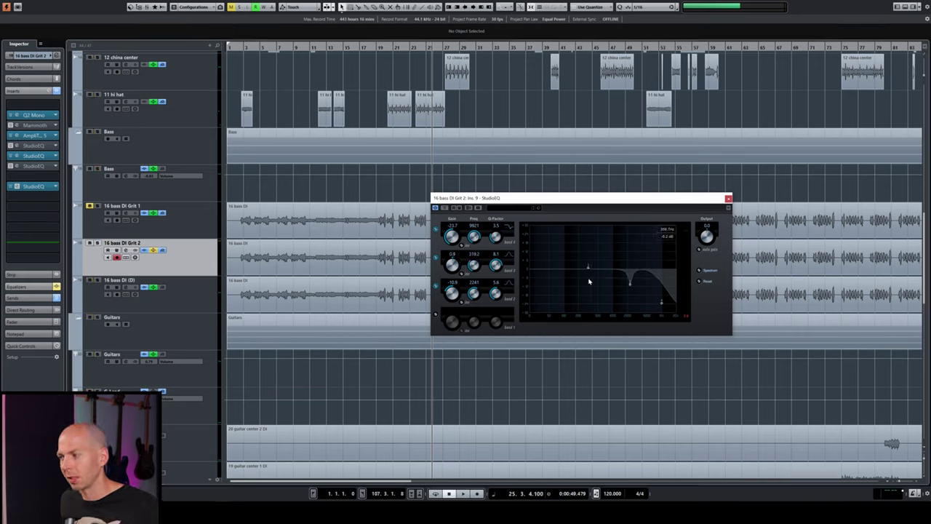
left_click_drag(589, 271, 644, 235)
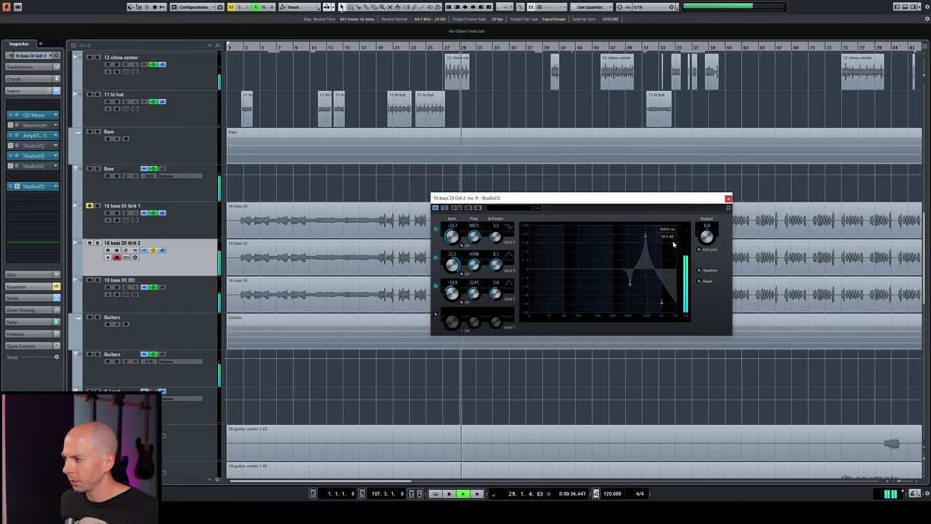
key("space")
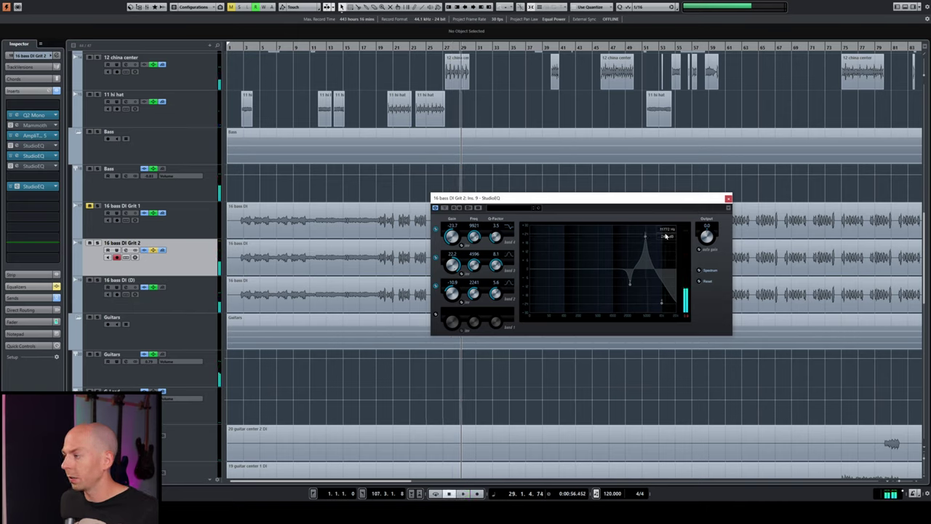
Step: Turn the boost into a narrow -6.9 dB cut at 4598 Hz
left_click_drag(645, 239, 643, 294)
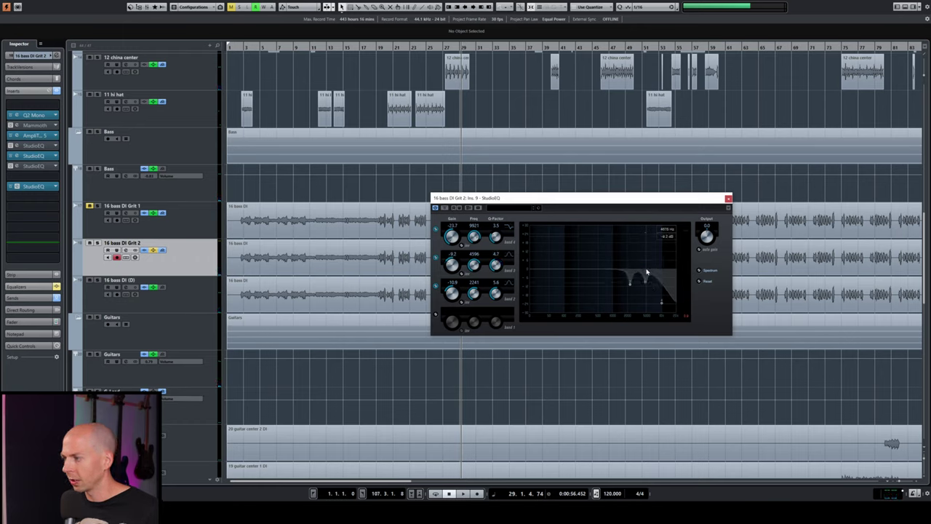
left_click_drag(647, 272, 647, 249)
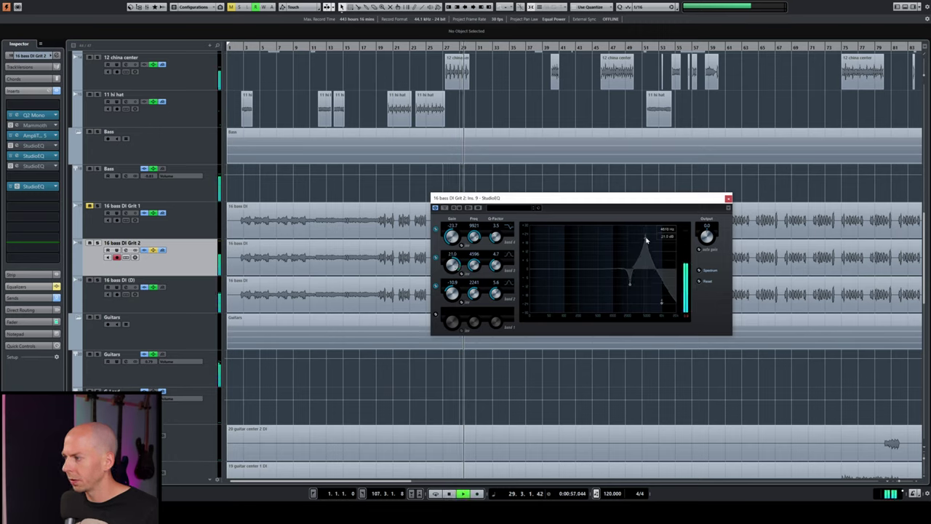
mouse_move(643, 249)
left_mouse_down()
mouse_move(646, 294)
mouse_move(652, 244)
left_mouse_up()
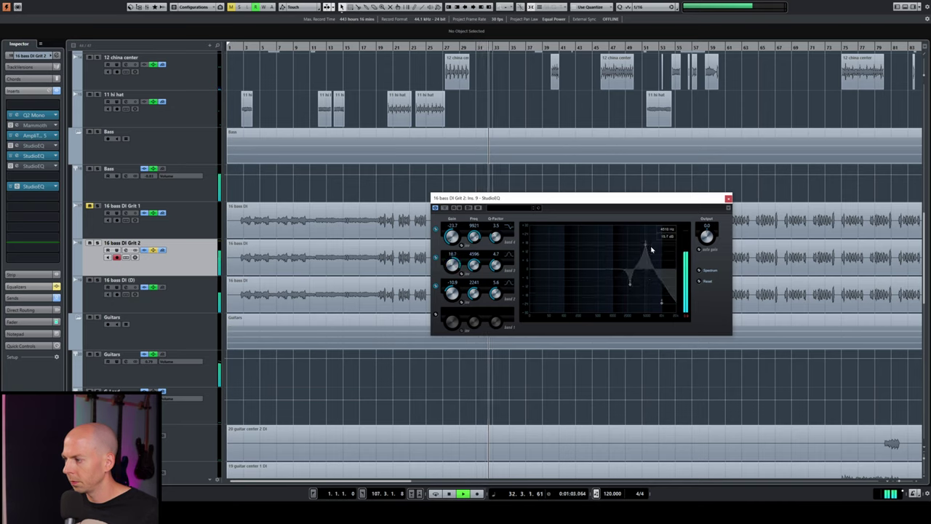
left_click_drag(651, 244, 651, 298)
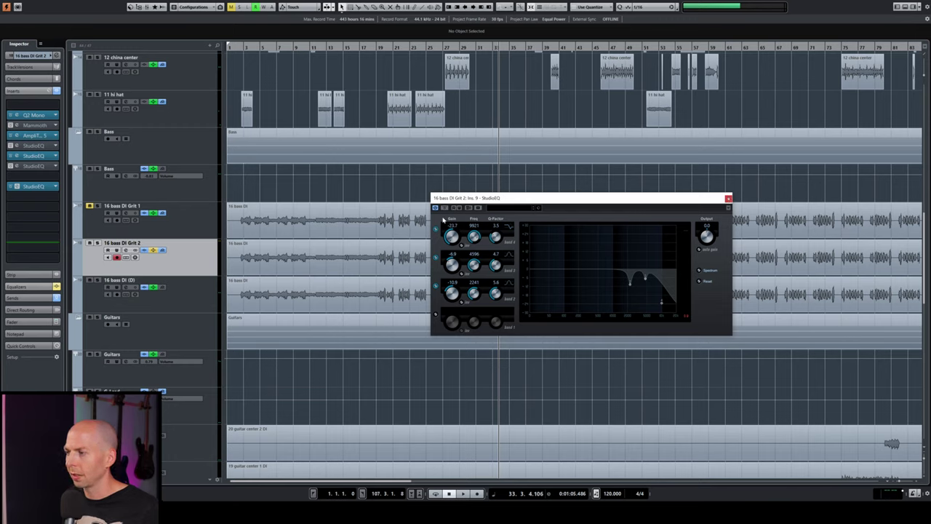
left_click(102, 169)
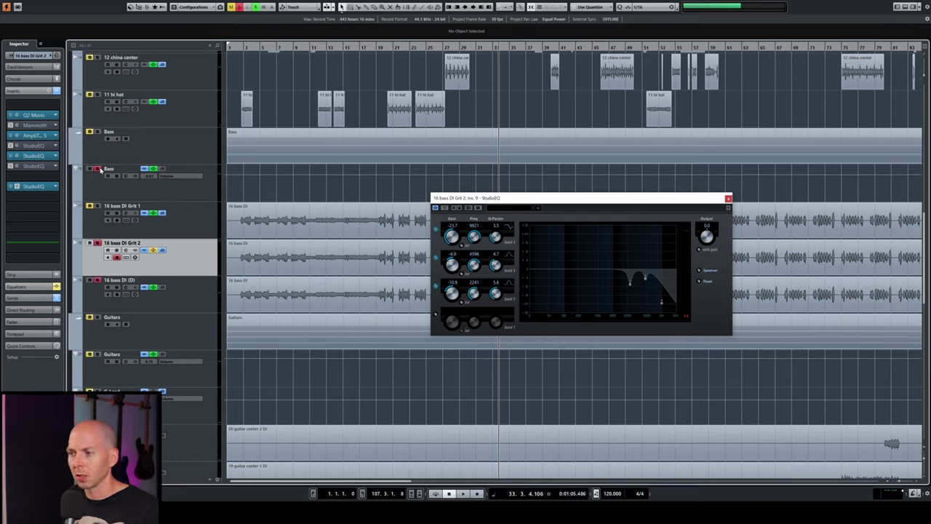
key("space")
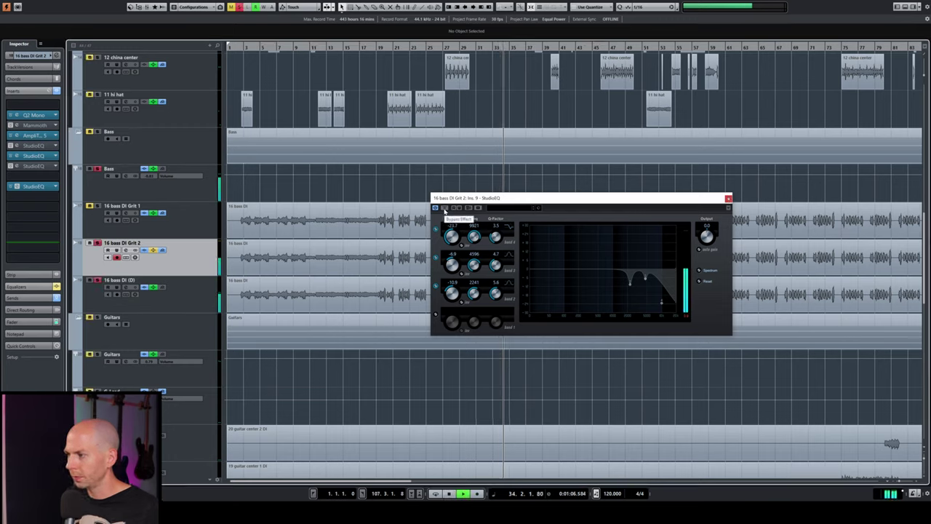
key("space")
left_click(446, 209)
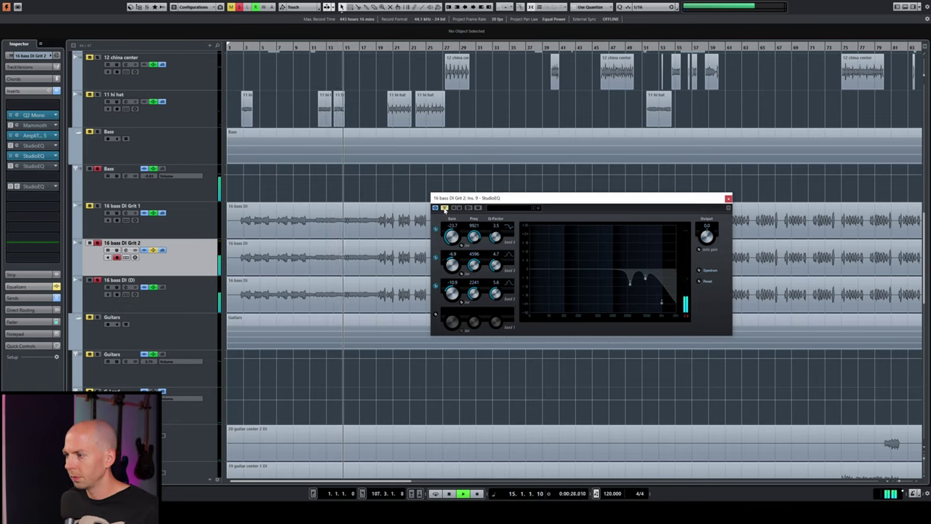
left_click(445, 209)
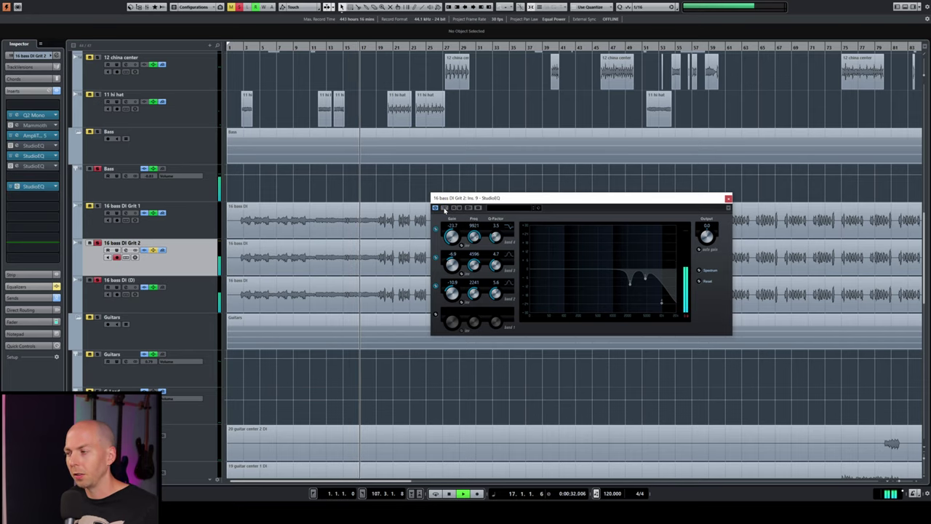
left_click(445, 209)
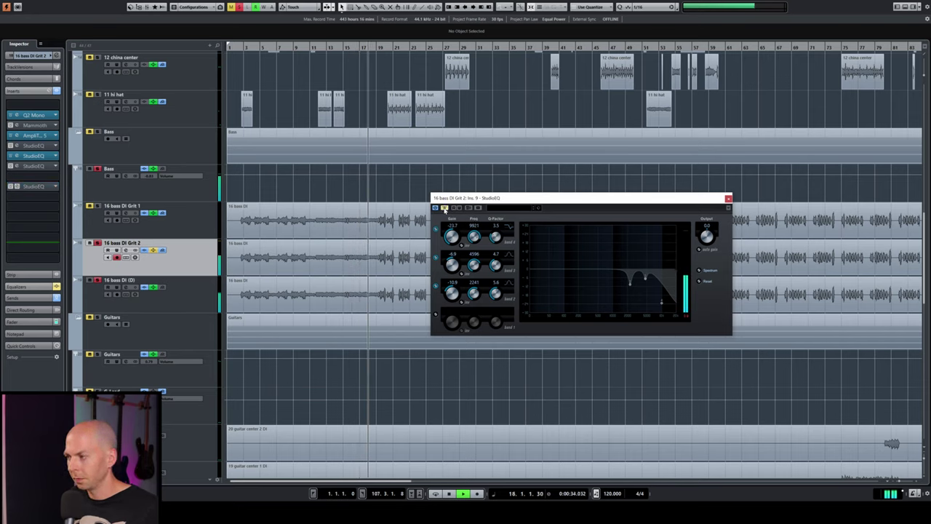
left_click(445, 209)
key("space")
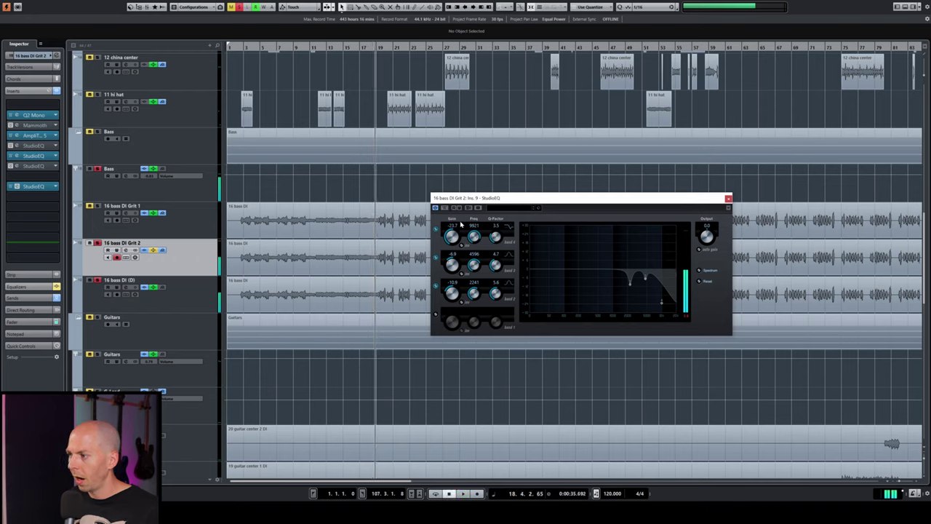